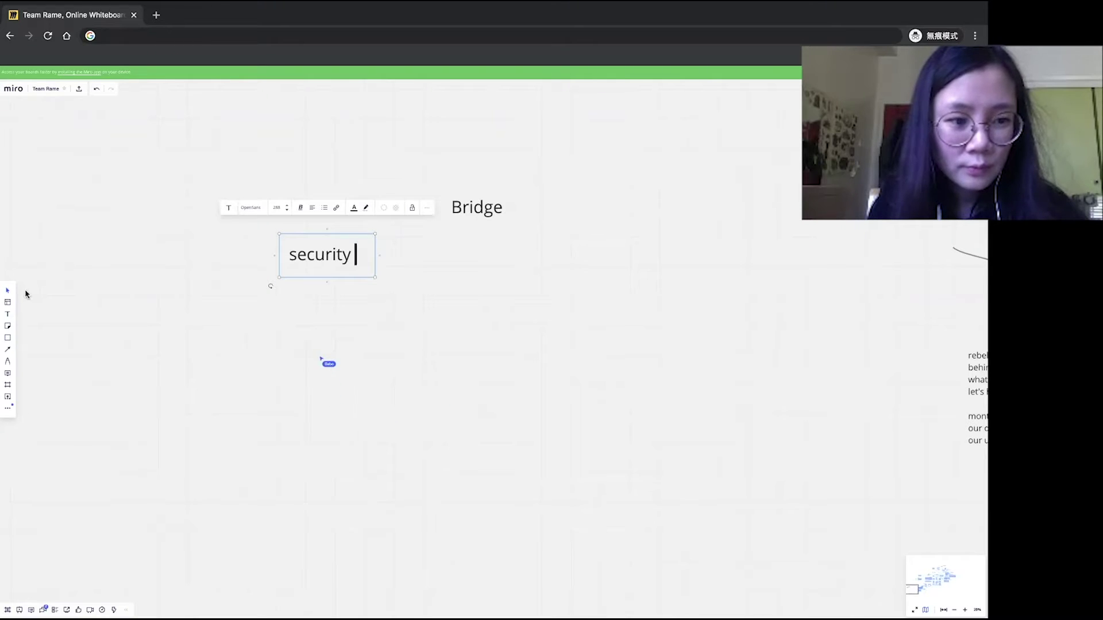
# Step: Add the text label "prosthetic" below the "Build the Bridge" heading
pyautogui.press('Escape')
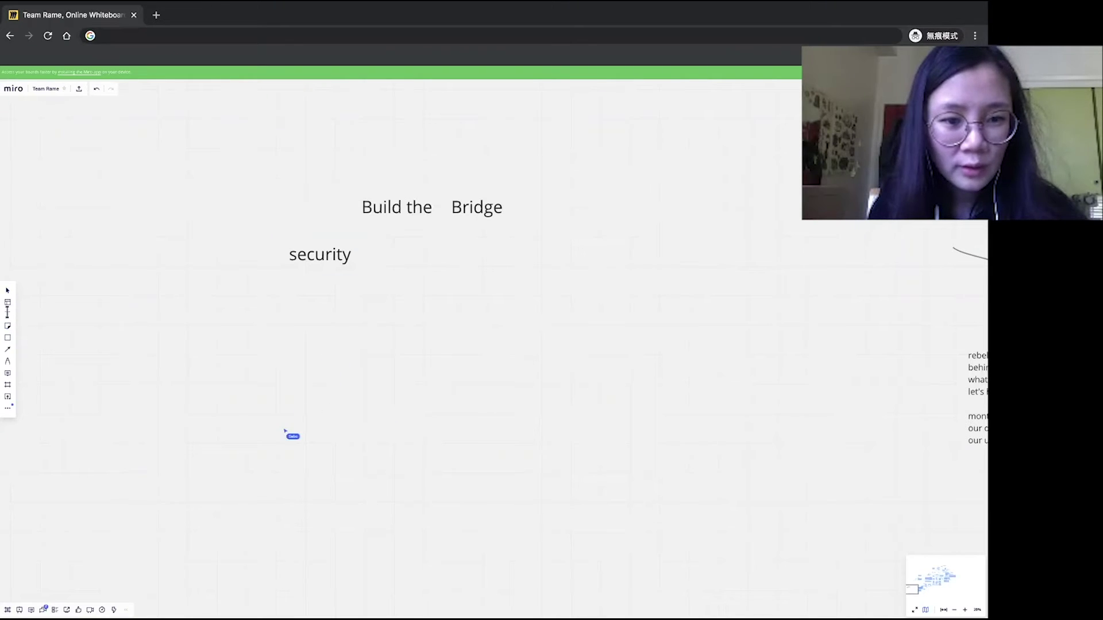
pyautogui.click(501, 317)
pyautogui.write('prost')
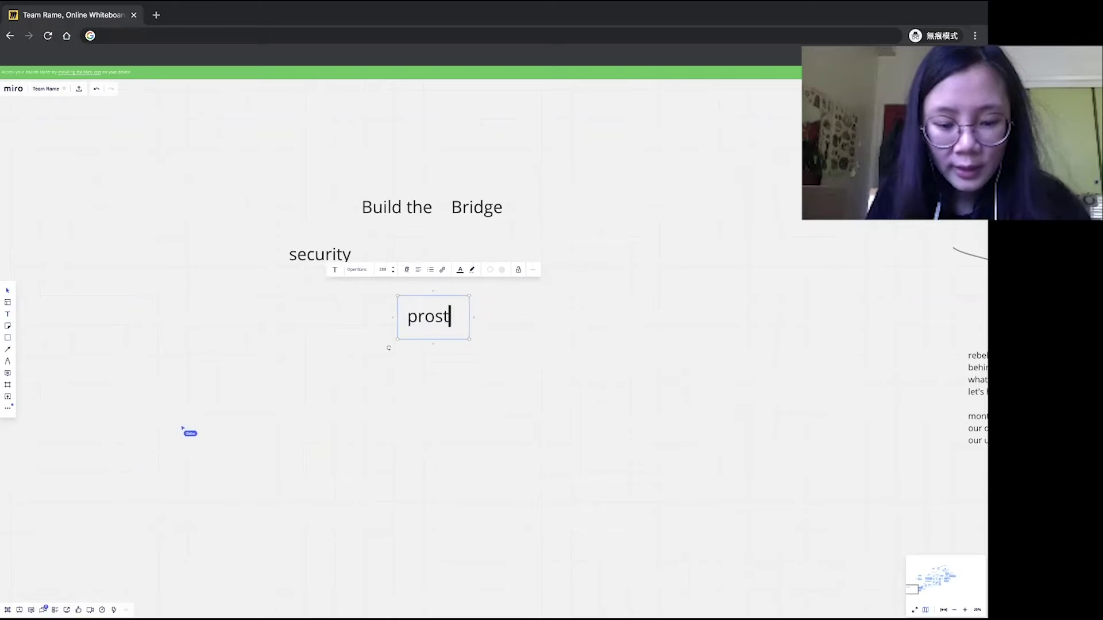
pyautogui.write('hetic')
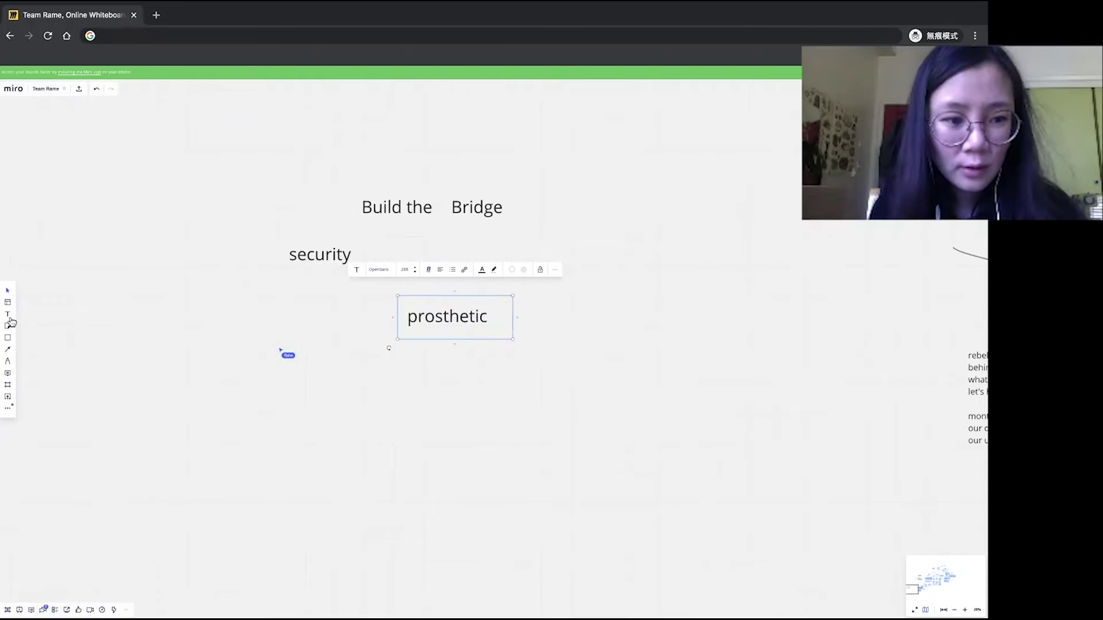
pyautogui.hscroll(-5, 374, 364)
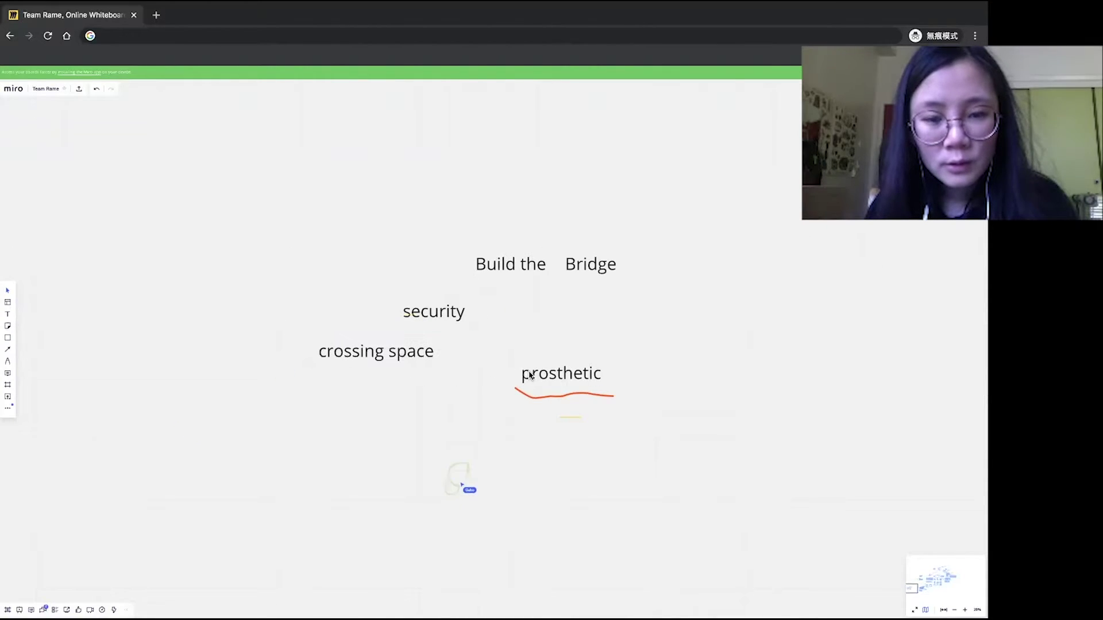
# Step: Add the text label "body" above "own territory"
pyautogui.click(383, 408)
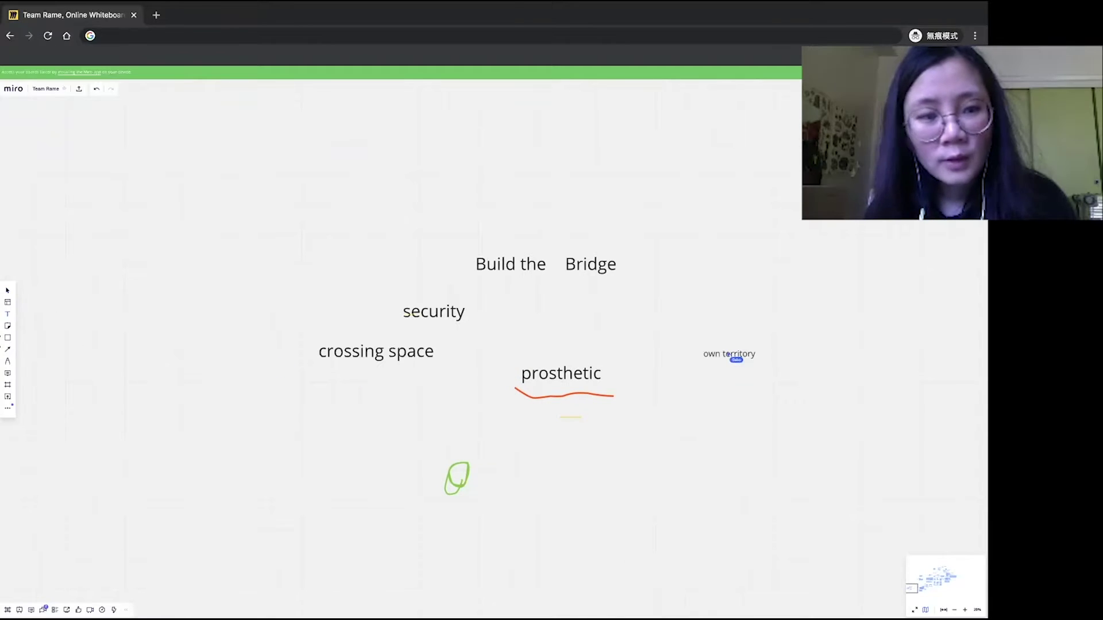
pyautogui.click(753, 318)
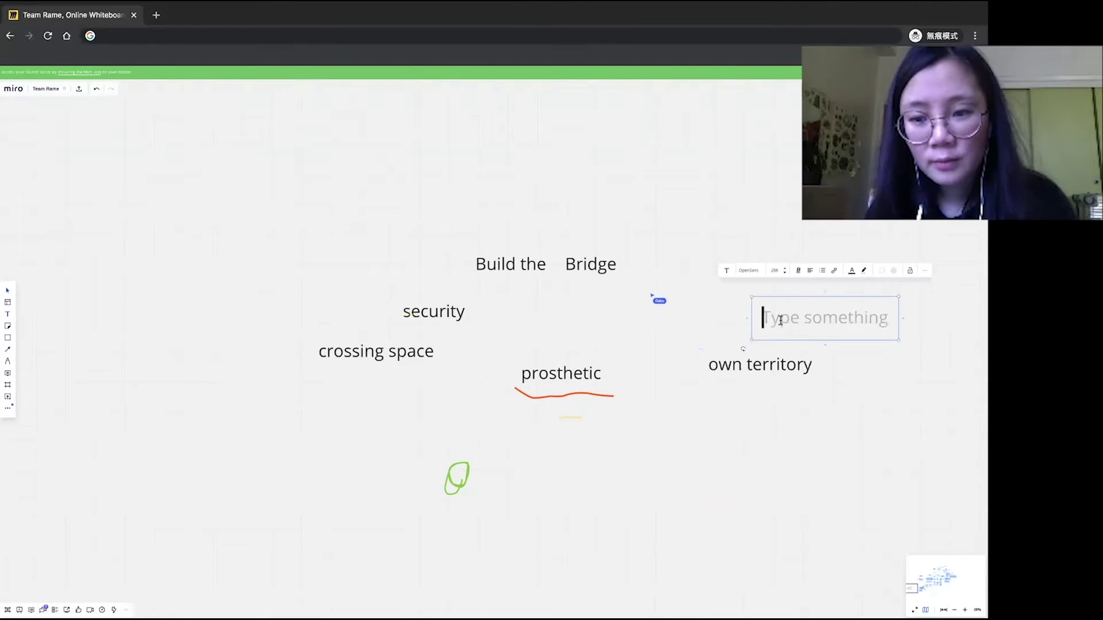
pyautogui.write('body')
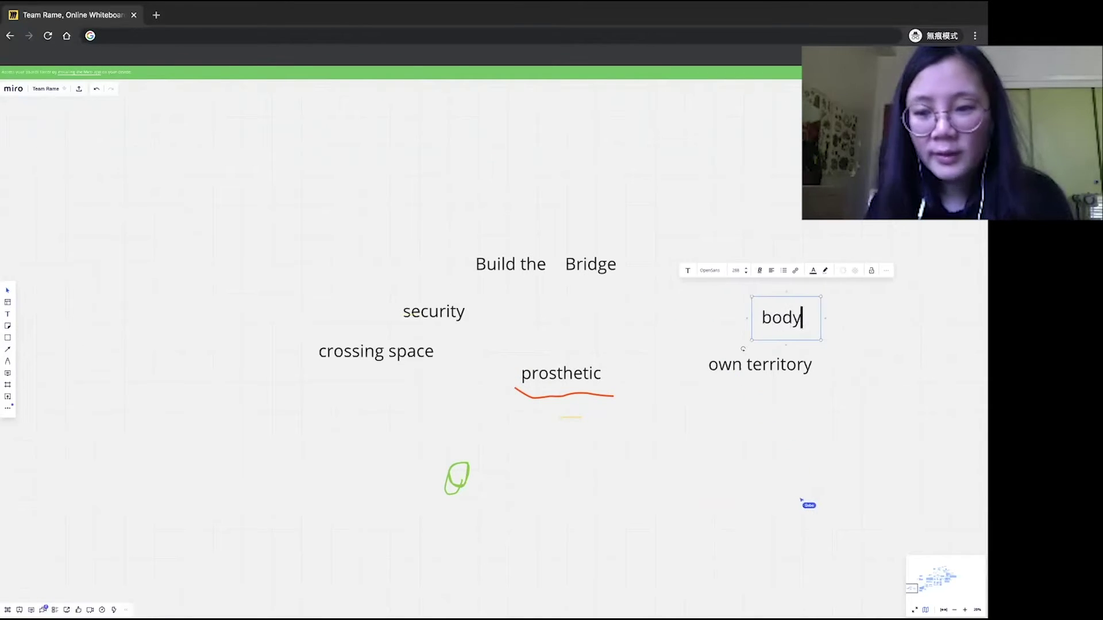
pyautogui.click(746, 395)
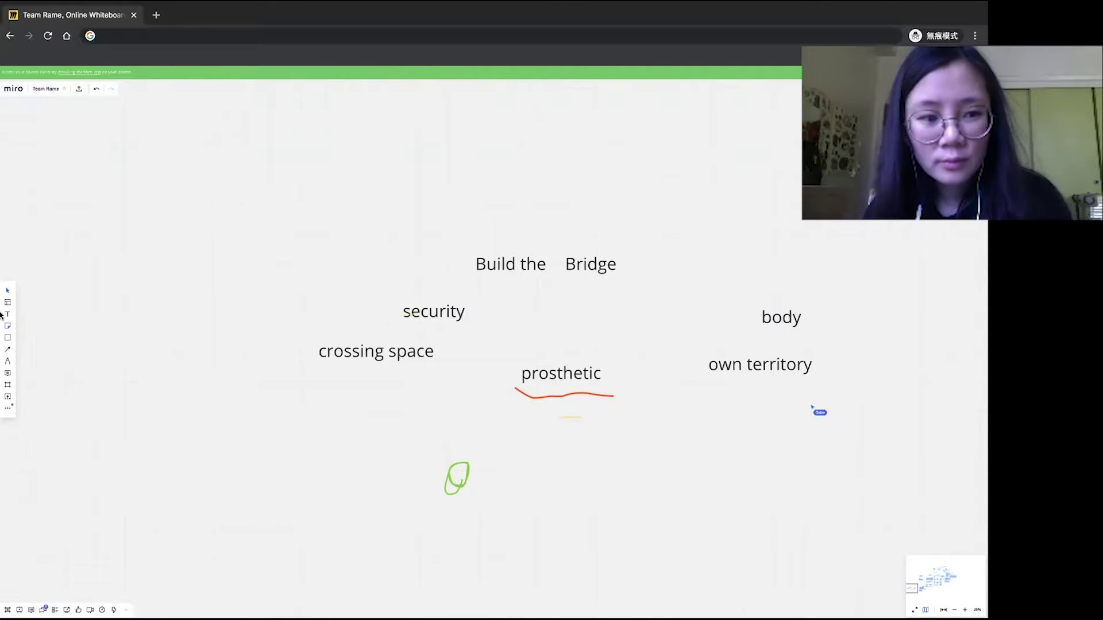
# Step: Add the text label "land" directly below "own territory"
pyautogui.click(7, 315)
pyautogui.click(771, 396)
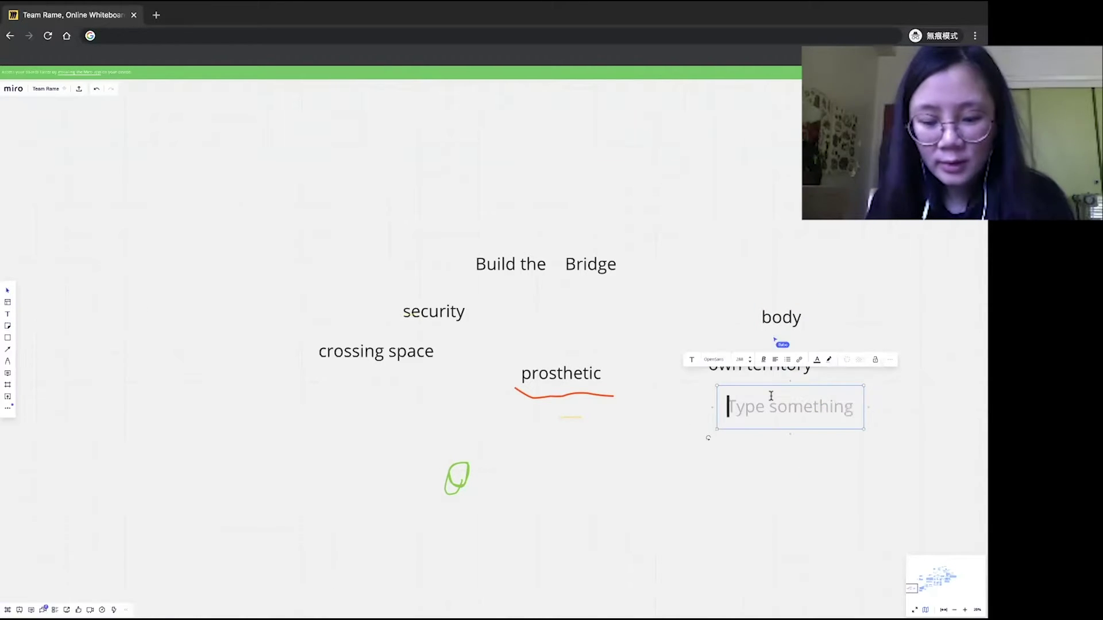
pyautogui.write('land')
# Step: Add the text label "driving" below and slightly left of "crossing space"
pyautogui.click(7, 315)
pyautogui.click(297, 383)
pyautogui.write('driving')
# Step: Add the text label "body moving" beside "security" and shift it up and to the left, away from the other words
pyautogui.click(253, 317)
pyautogui.write('body moving')
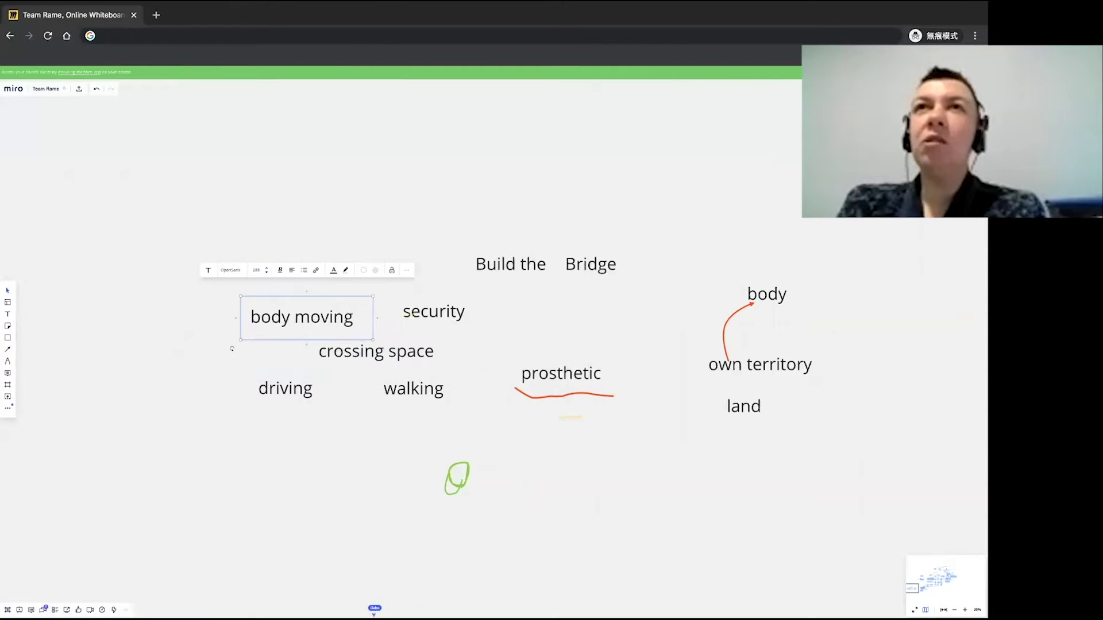
pyautogui.click(124, 285)
pyautogui.click(271, 320)
pyautogui.moveTo(259, 297); pyautogui.dragTo(219, 268)
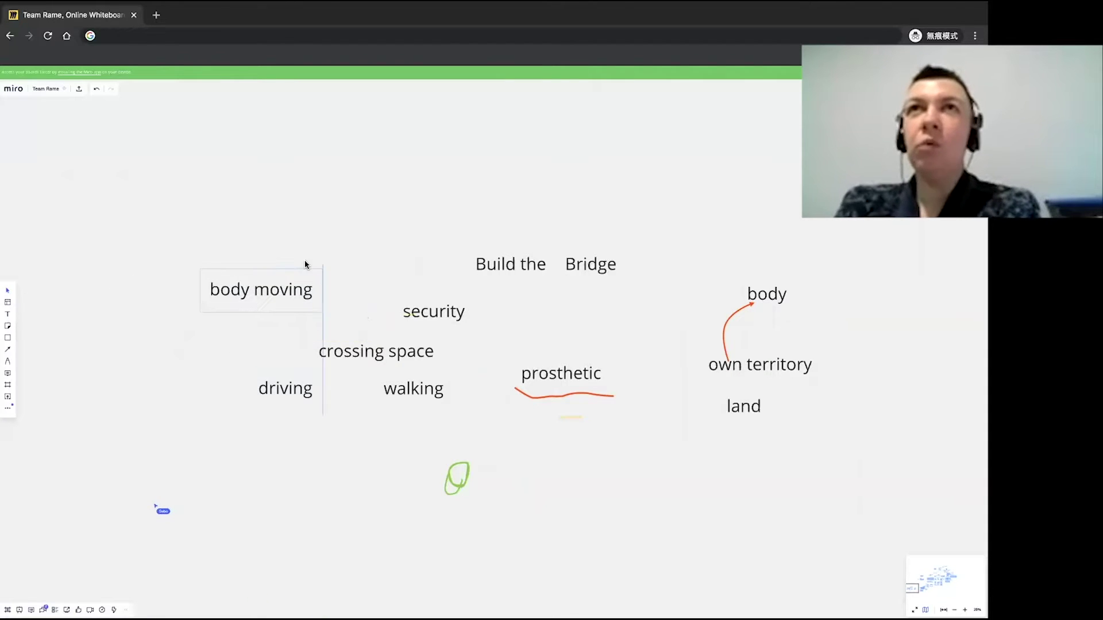
pyautogui.click(305, 263)
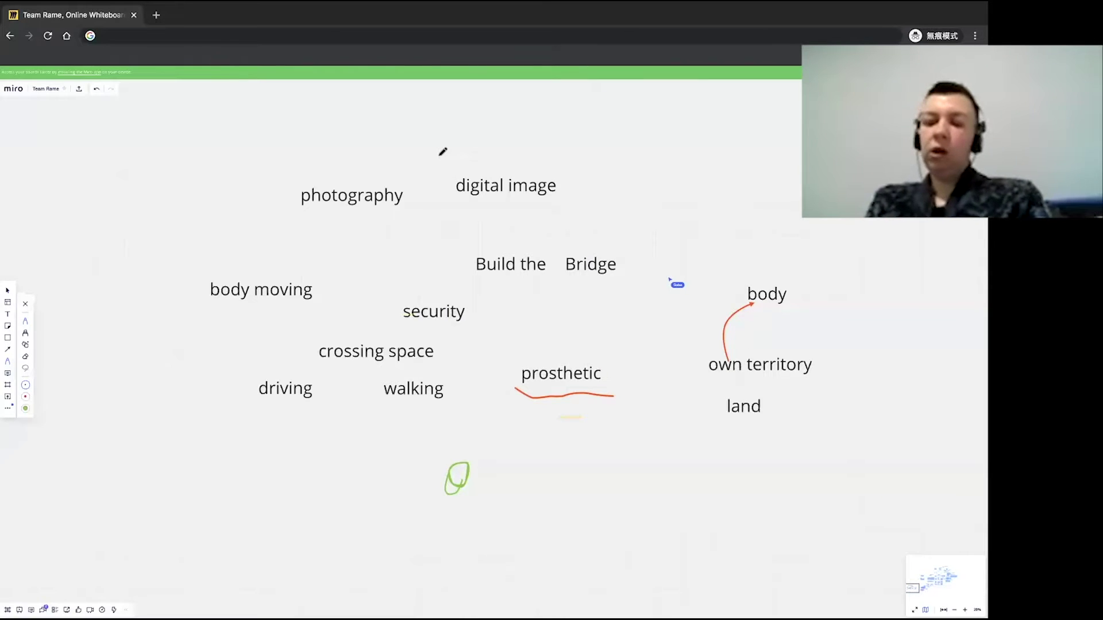
# Step: Add the text label "performance" between "photography" and "security"
pyautogui.press('v')
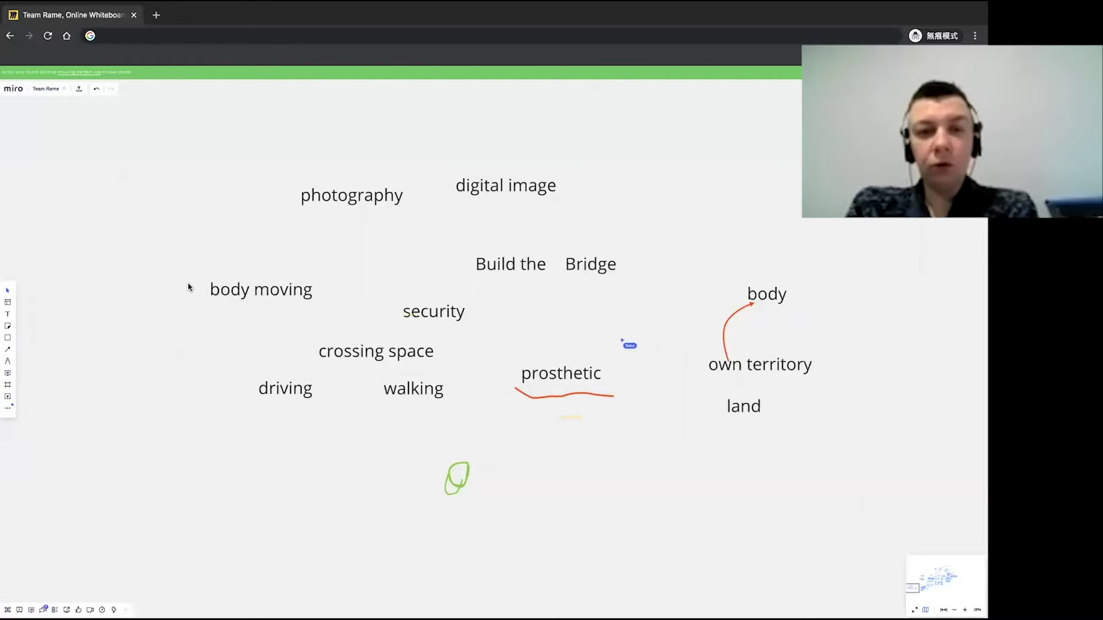
pyautogui.press('t')
pyautogui.click(428, 244)
pyautogui.write('performance')
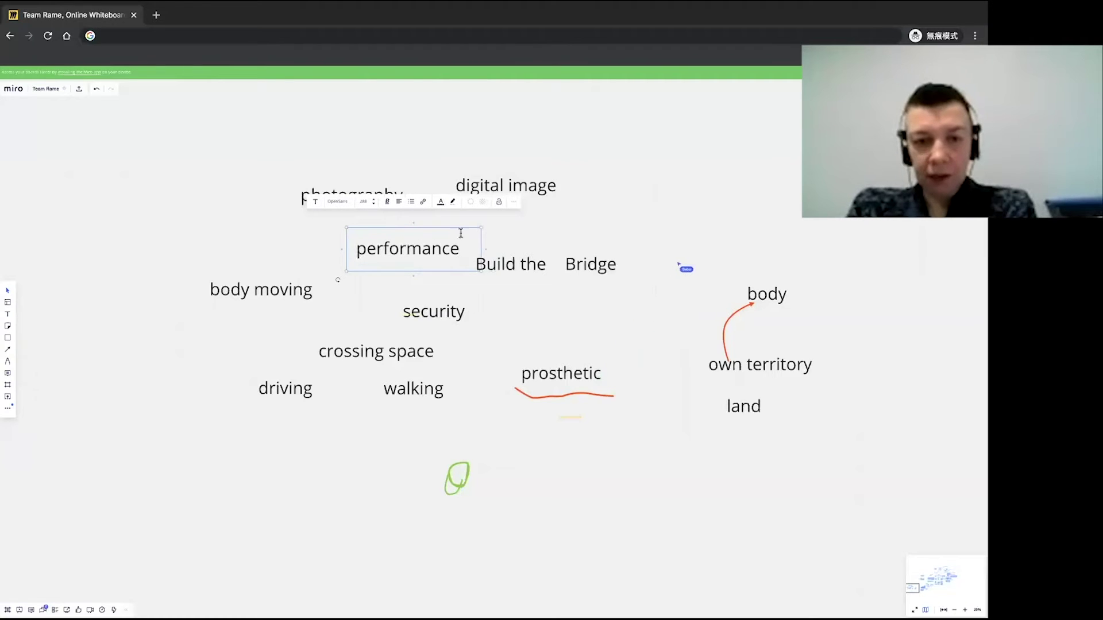
pyautogui.click(8, 315)
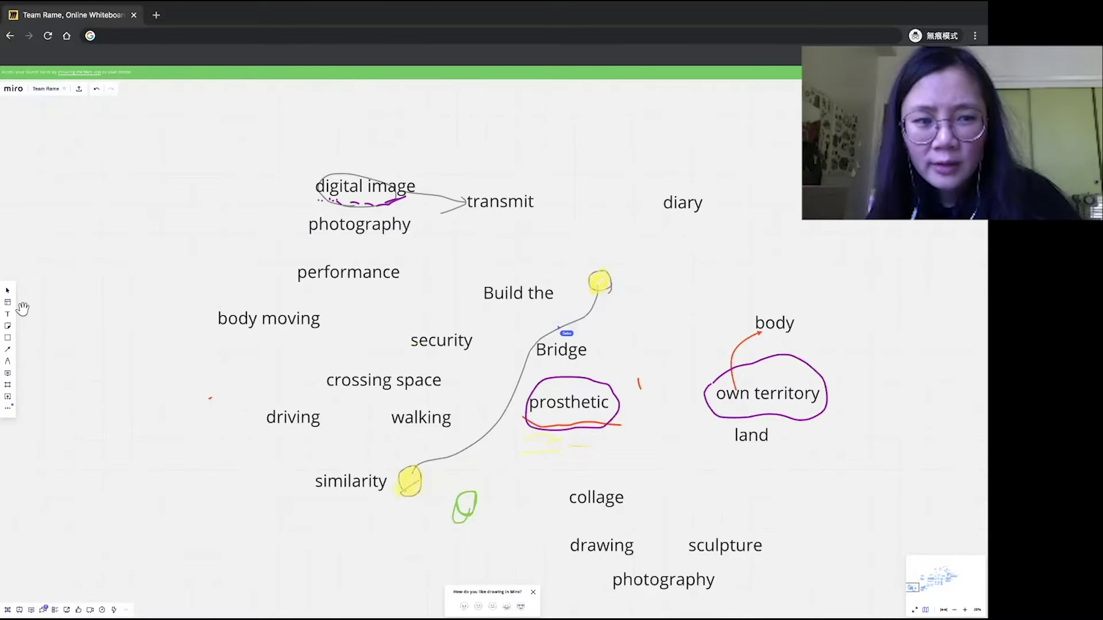
# Step: Nudge the "diary" label slightly up and left and add the text label "daily" beside it
pyautogui.click(685, 209)
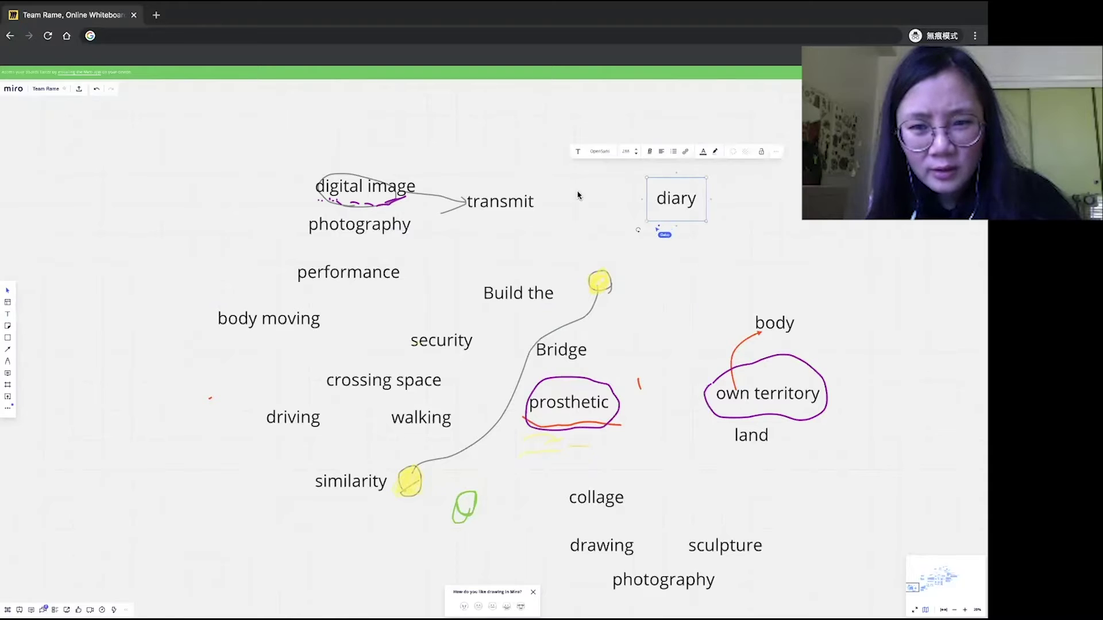
pyautogui.click(578, 195)
pyautogui.doubleClick(718, 203)
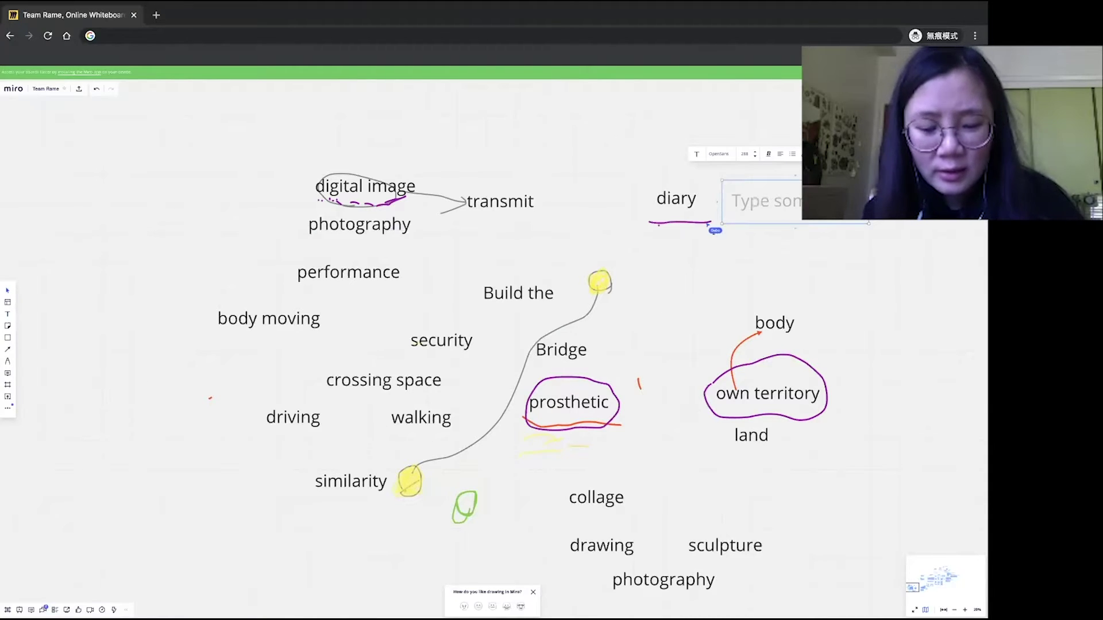
pyautogui.write('daily')
# Step: Add the text label "mundane" below "daily" and nudge it closer to that word
pyautogui.click(741, 248)
pyautogui.write('mundane')
pyautogui.click(763, 158)
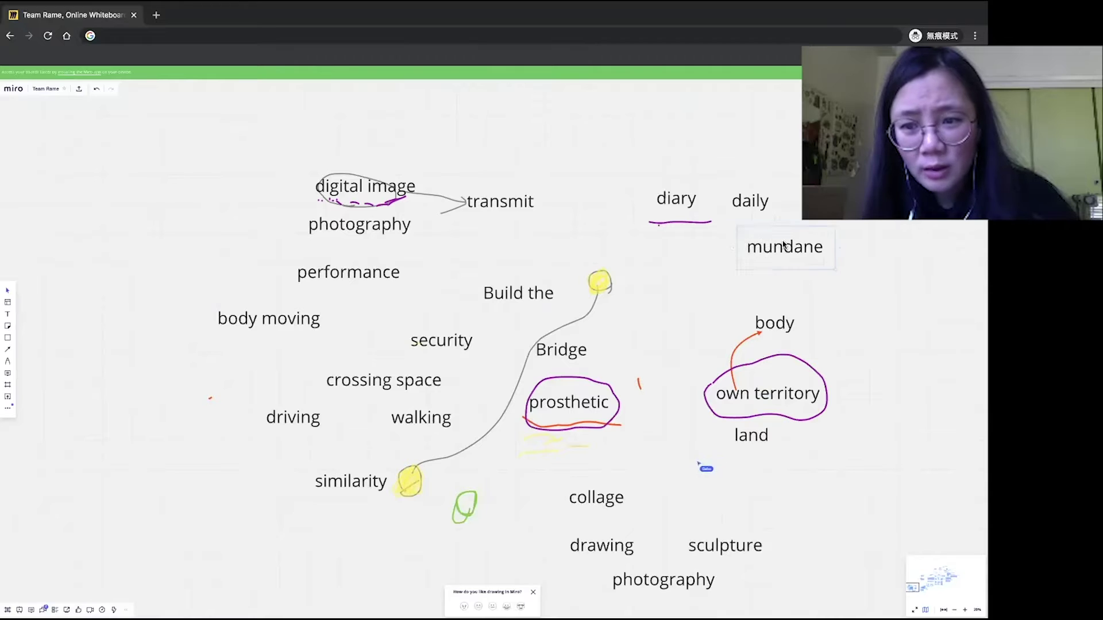
pyautogui.moveTo(784, 246); pyautogui.dragTo(771, 236)
# Step: Add the text "how you process your emotion?" below "mundane" and move it to the right of the word cluster
pyautogui.moveTo(751, 154); pyautogui.dragTo(687, 113)
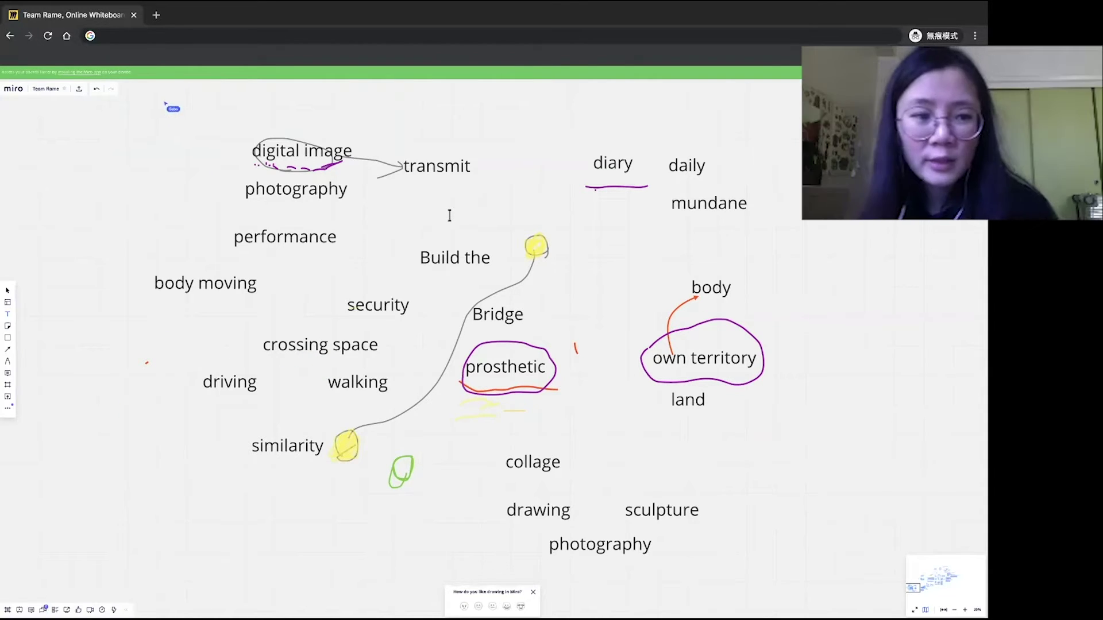
pyautogui.doubleClick(667, 239)
pyautogui.write('how you')
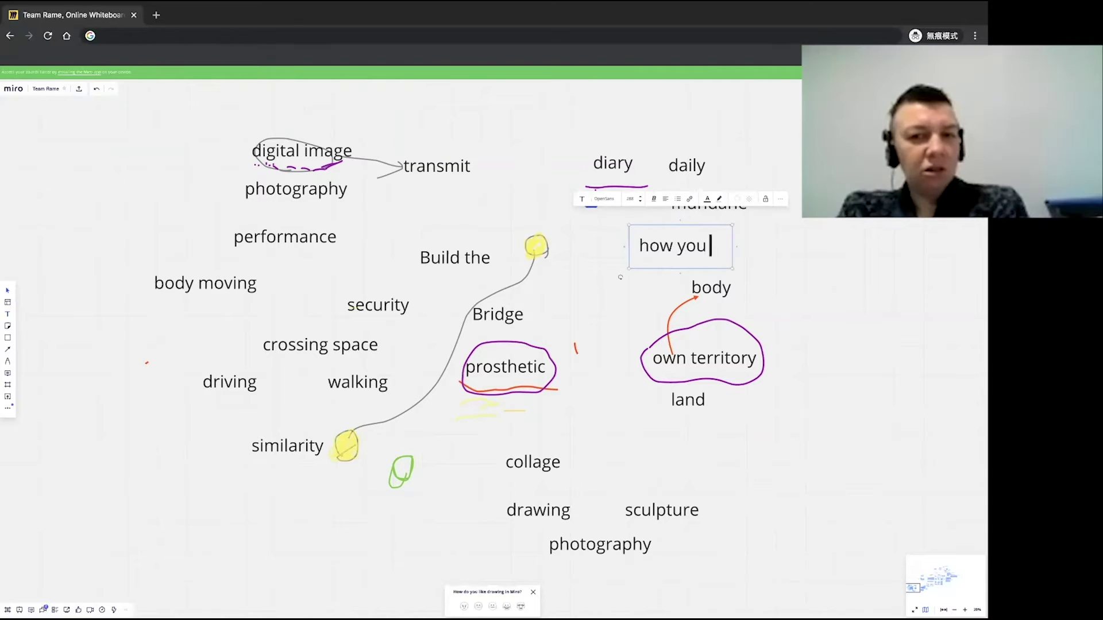
pyautogui.write(' prodess yo')
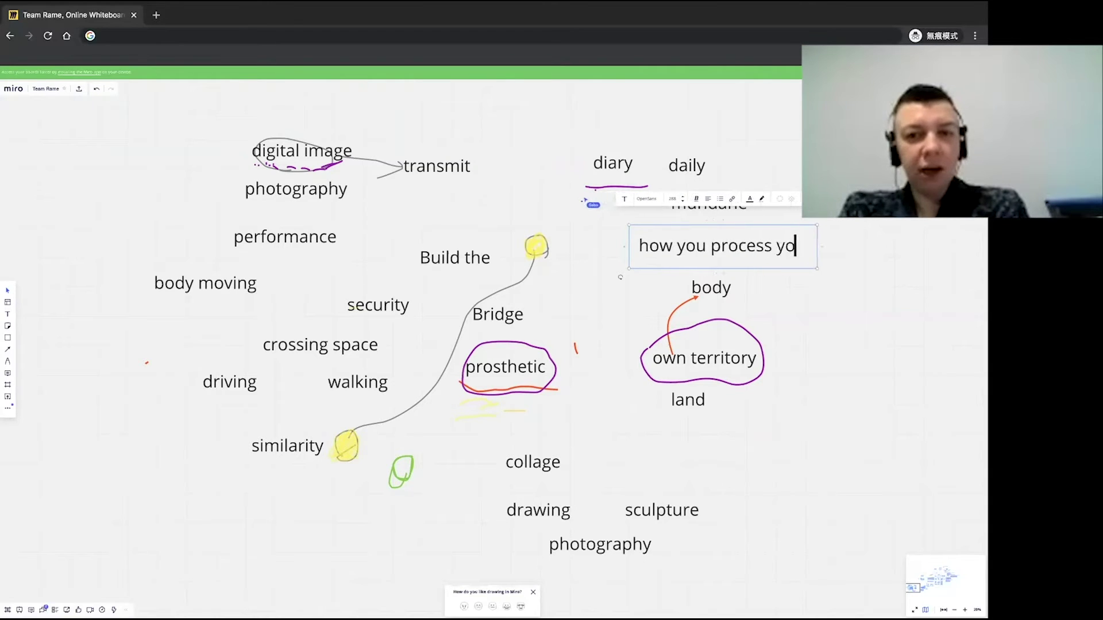
pyautogui.write('ur emotion?')
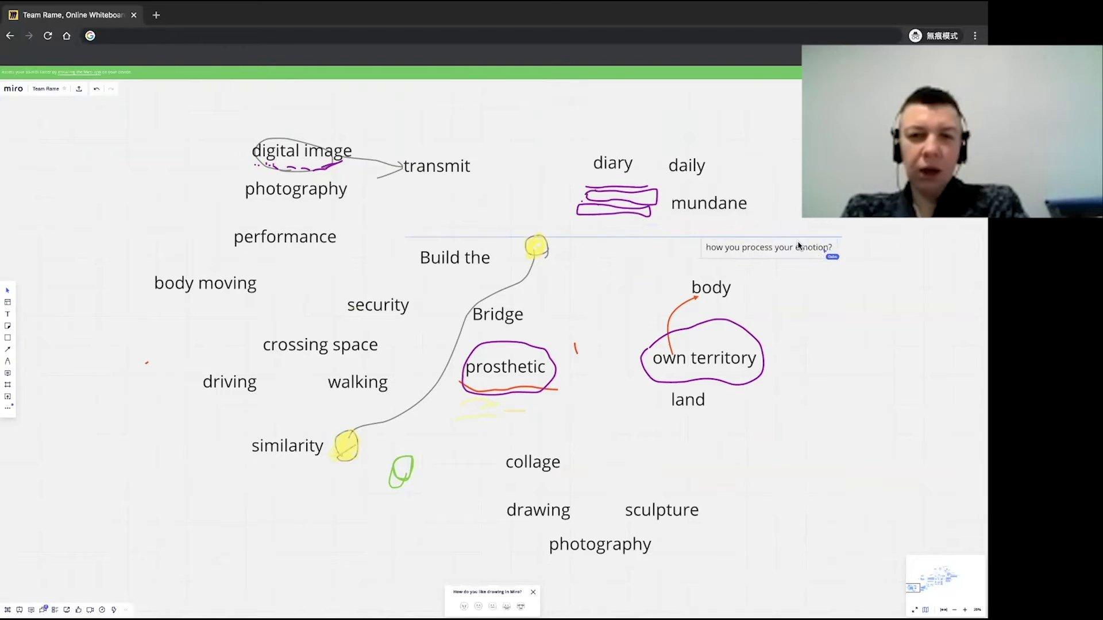
pyautogui.moveTo(798, 246); pyautogui.dragTo(854, 250)
pyautogui.click(888, 312)
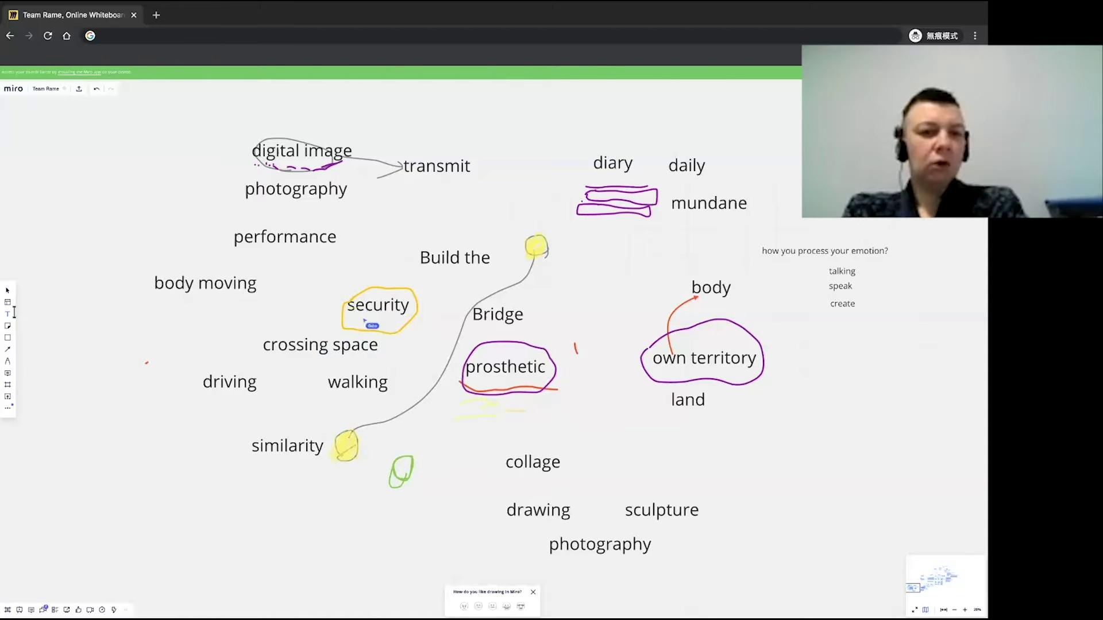
# Step: Add the text "a space can do whatever you want" to the left of "driving", ending with a line break
pyautogui.click(81, 358)
pyautogui.write('a spa')
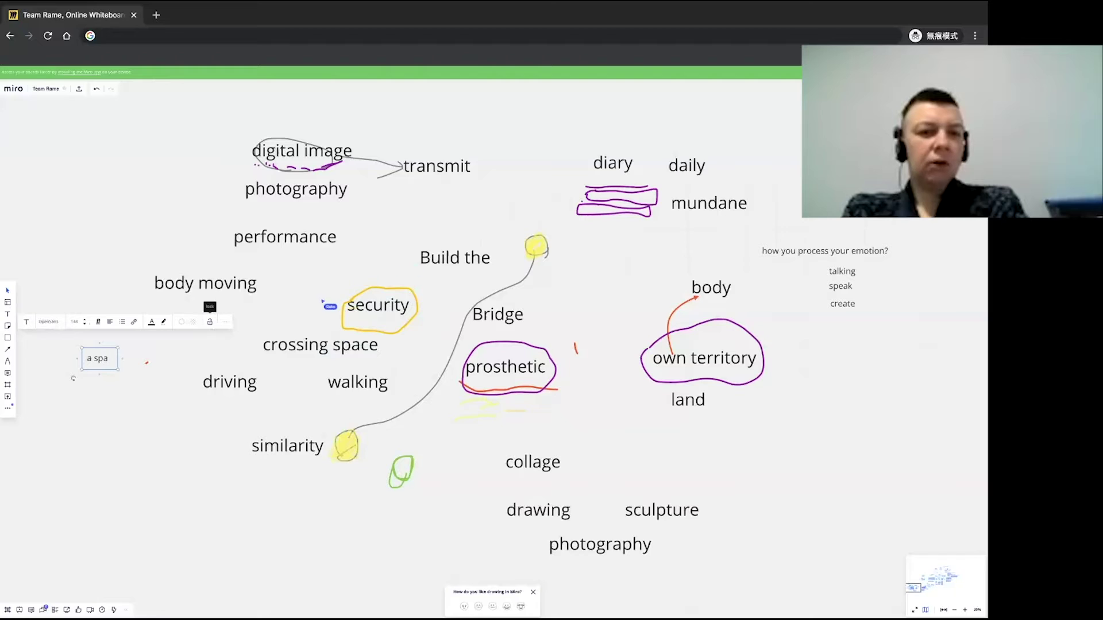
pyautogui.write('ce can do')
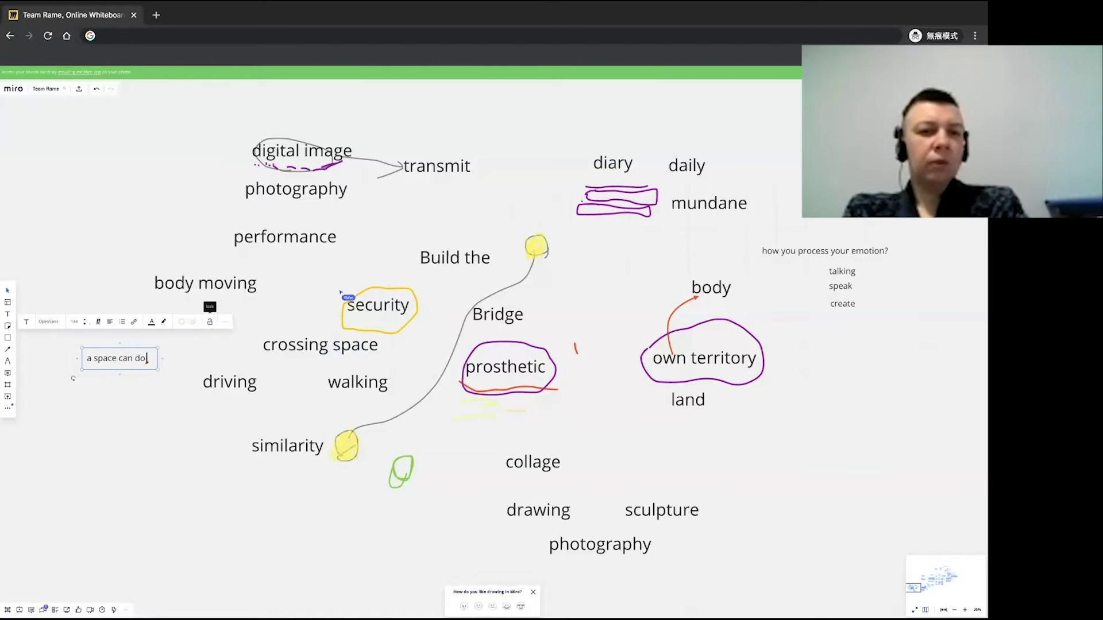
pyautogui.write(' whate')
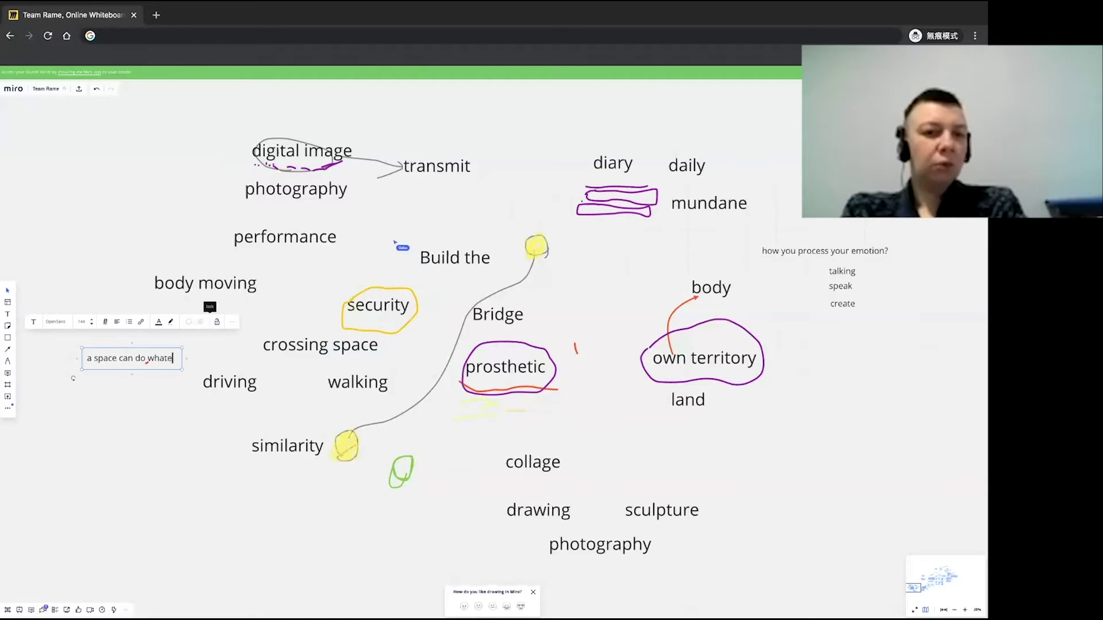
pyautogui.write('ver you want')
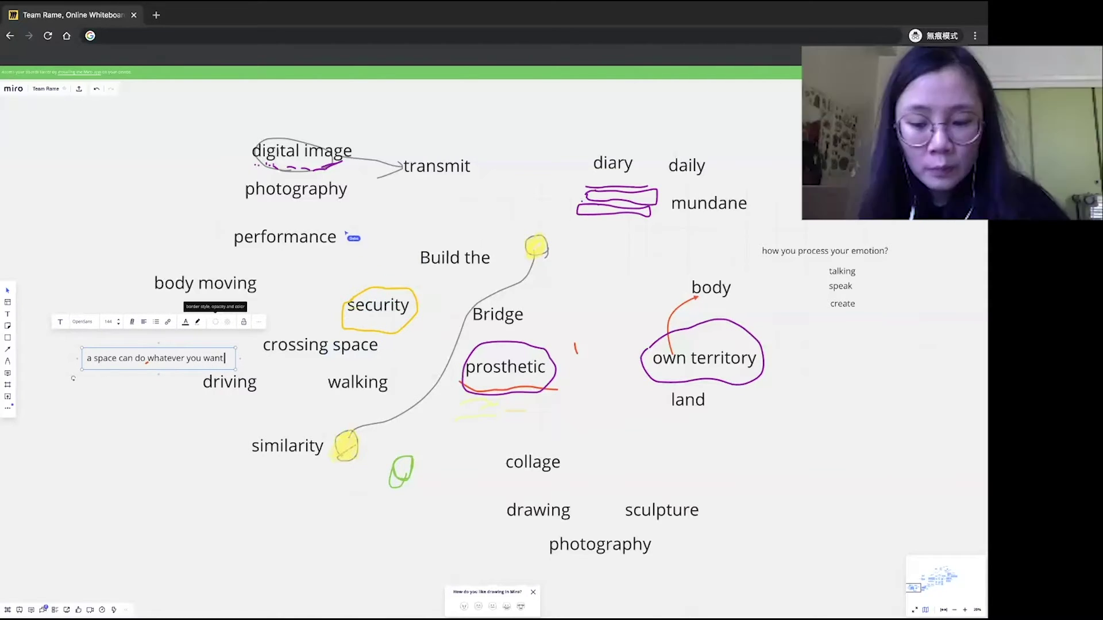
pyautogui.press('Return')
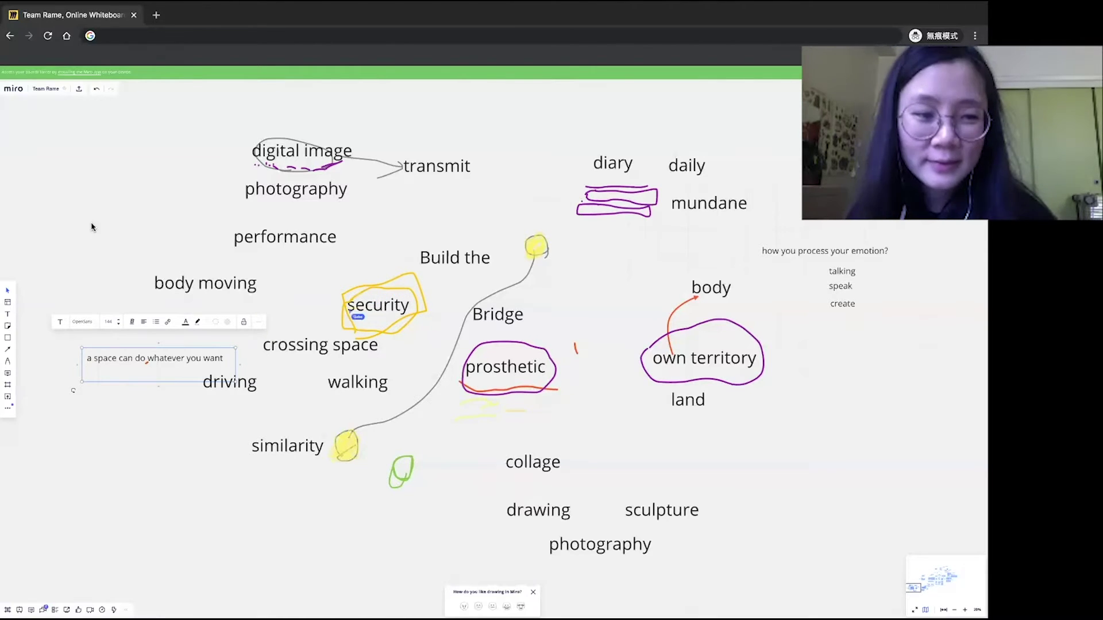
# Step: Move the "a space can do whatever you want" text up clear of "driving" and add a second line reading "indivisiual"
pyautogui.click(124, 368)
pyautogui.click(123, 368)
pyautogui.moveTo(123, 368); pyautogui.dragTo(173, 330)
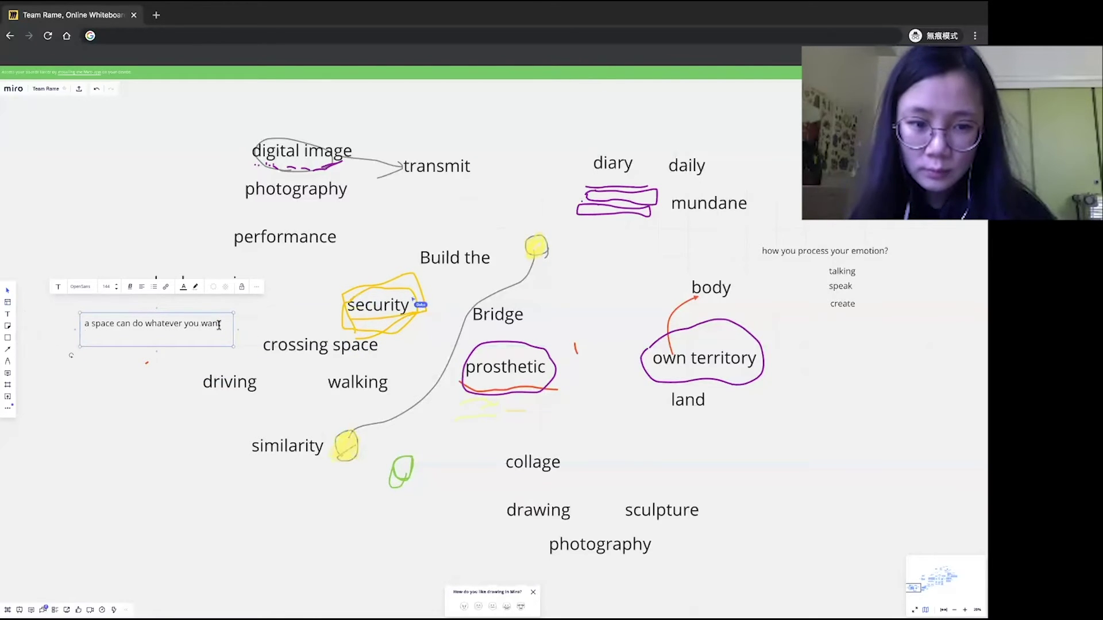
pyautogui.press('Return')
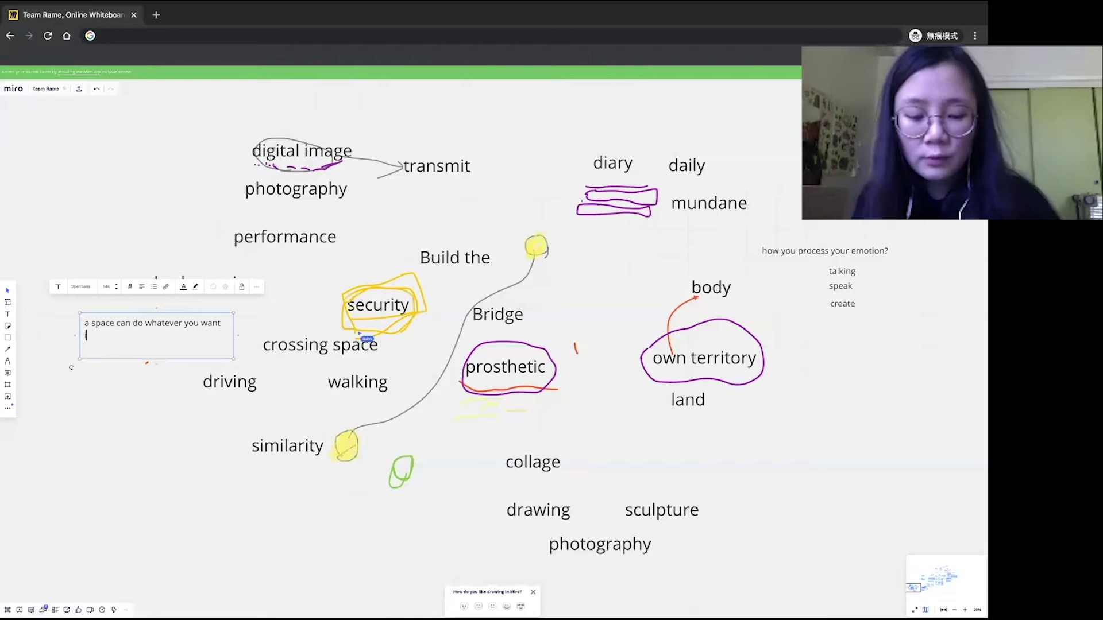
pyautogui.write('indisiual')
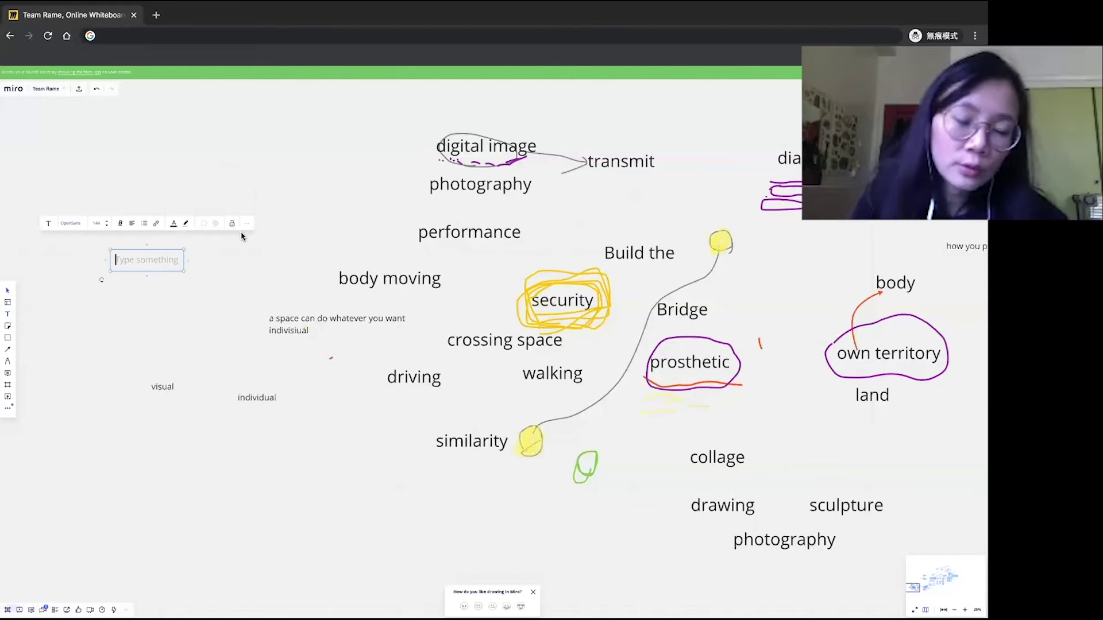
# Step: Add the text labels "home" and "studio" left of "body moving", placing "studio" nearly level with "home"
pyautogui.write('home')
pyautogui.click(14, 315)
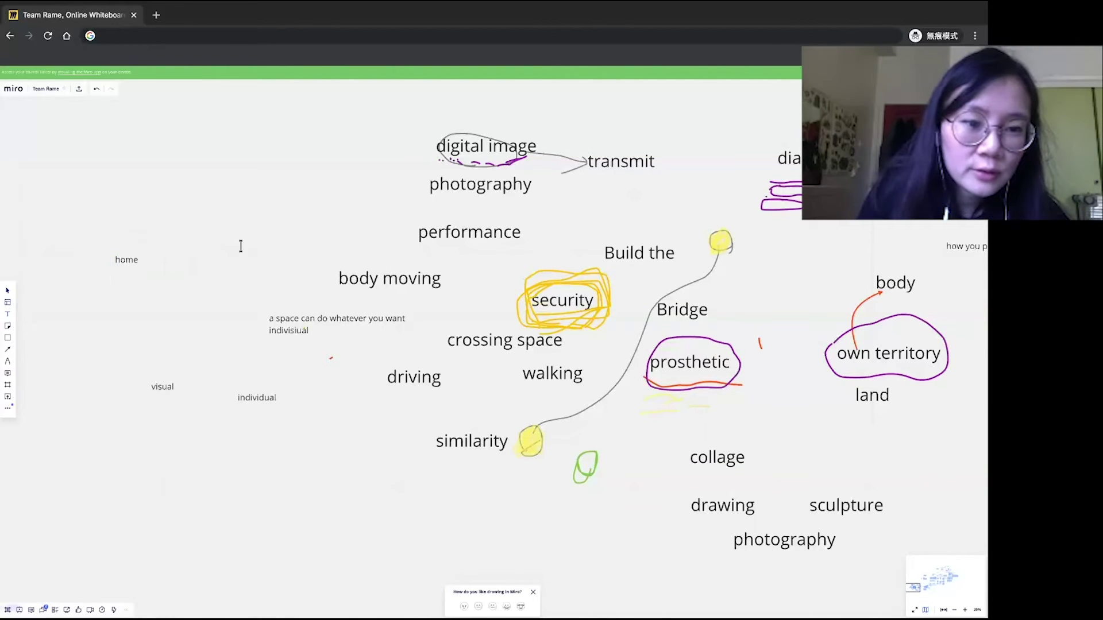
pyautogui.click(247, 247)
pyautogui.write('st')
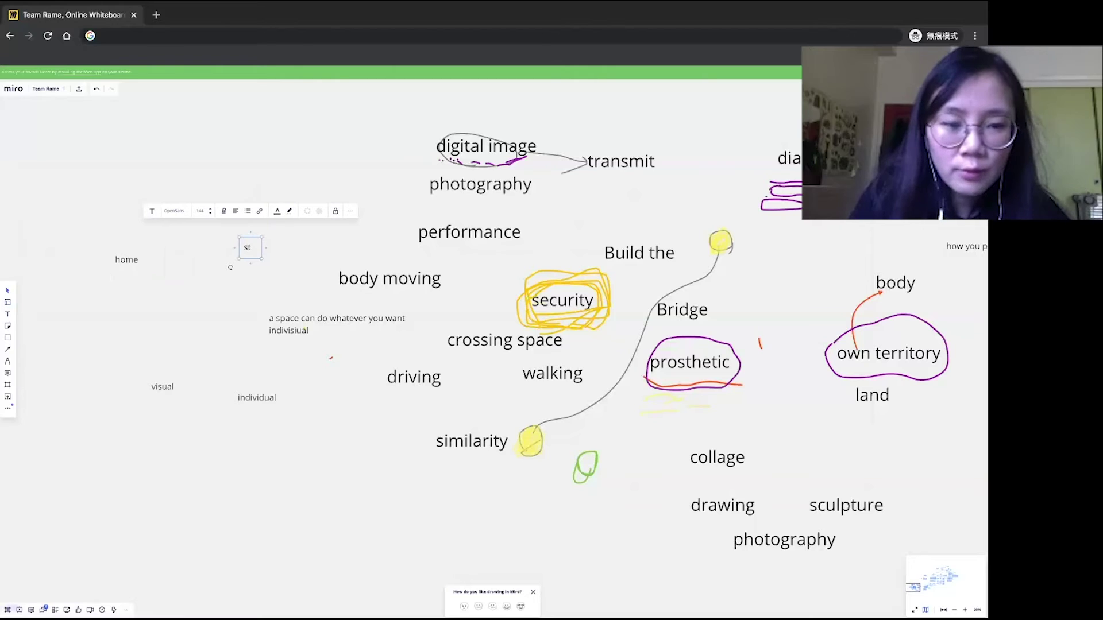
pyautogui.write('udio')
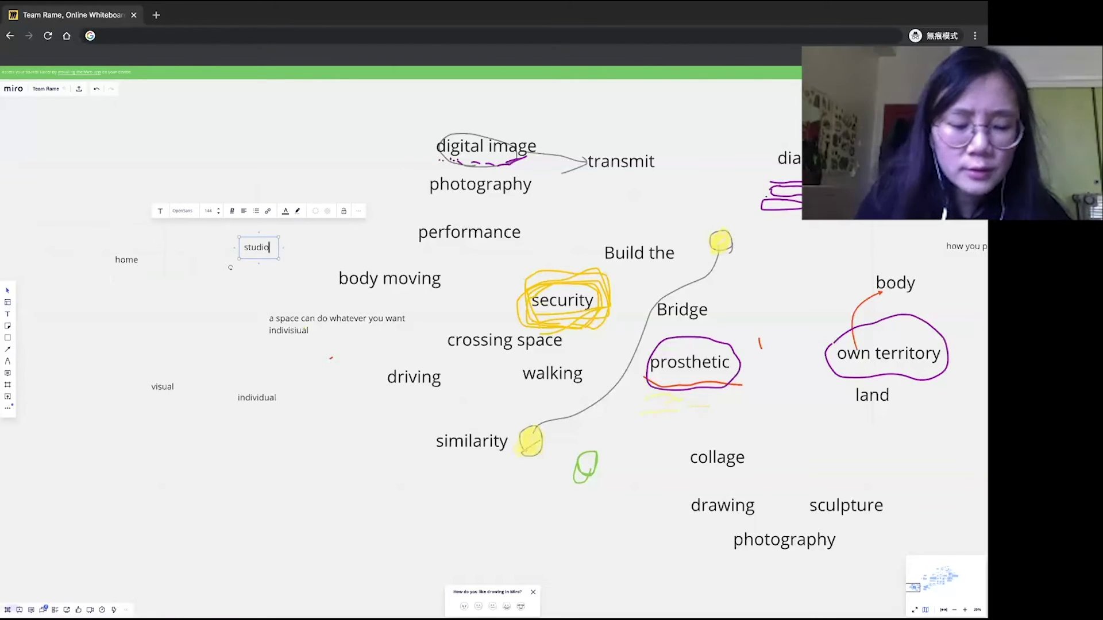
pyautogui.click(7, 290)
pyautogui.moveTo(247, 249); pyautogui.dragTo(251, 263)
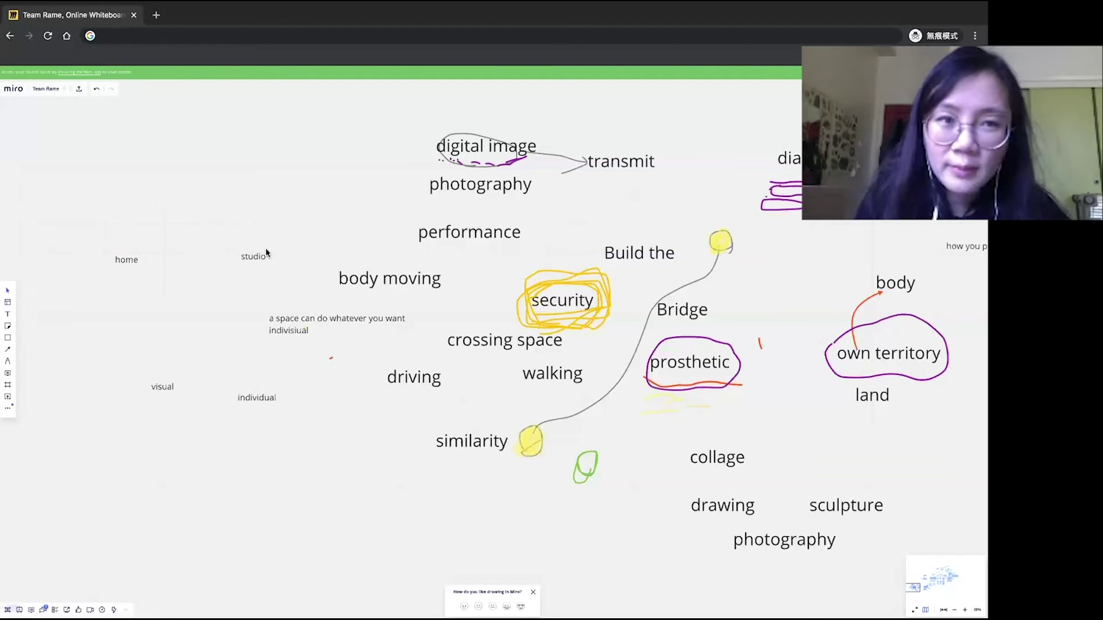